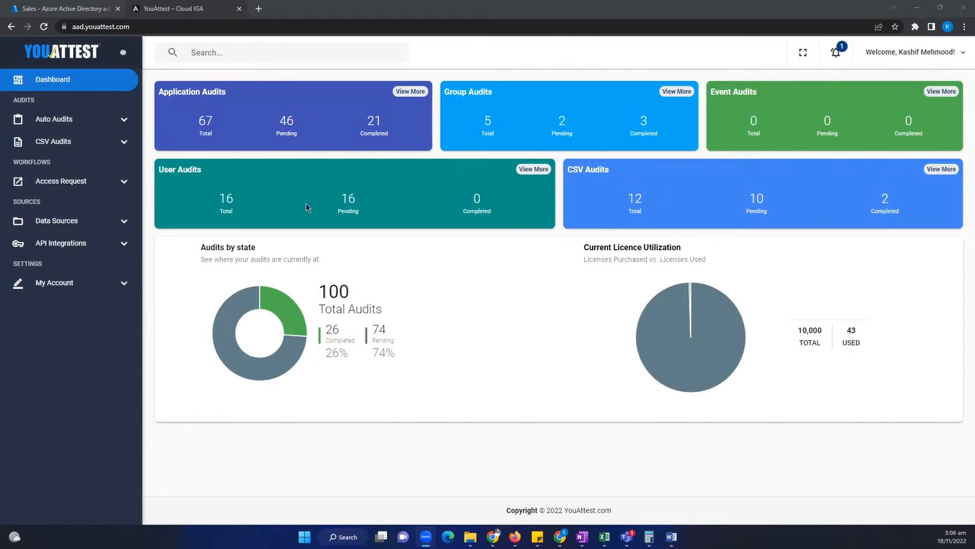
# - Switch to the Azure Active Directory admin center to review the Sales group's direct members and return to YouAttest
pyautogui.click(48, 122)
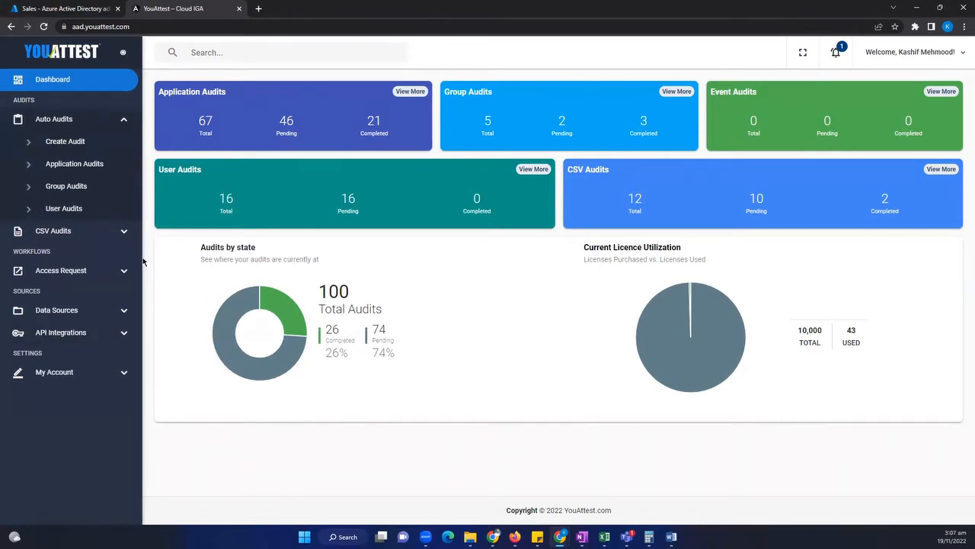
pyautogui.click(55, 9)
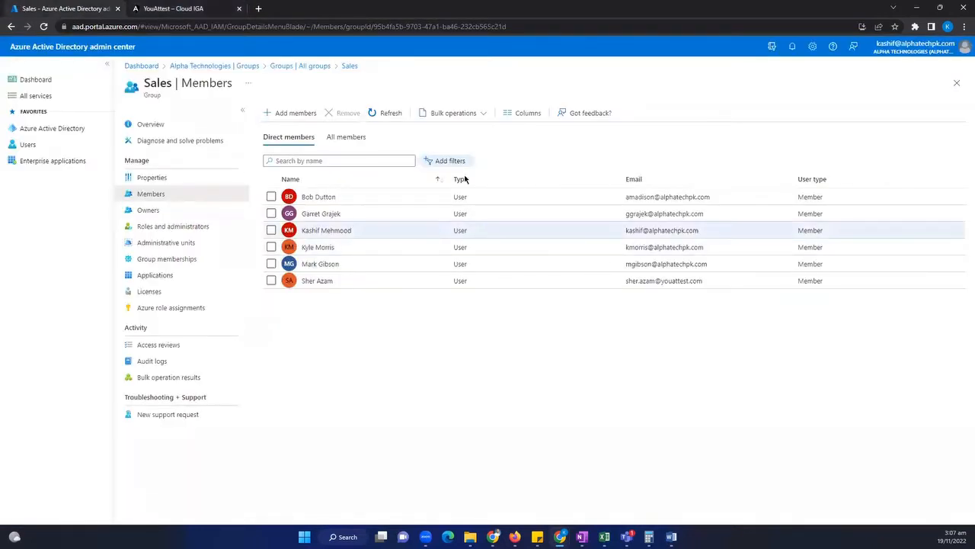
pyautogui.click(174, 9)
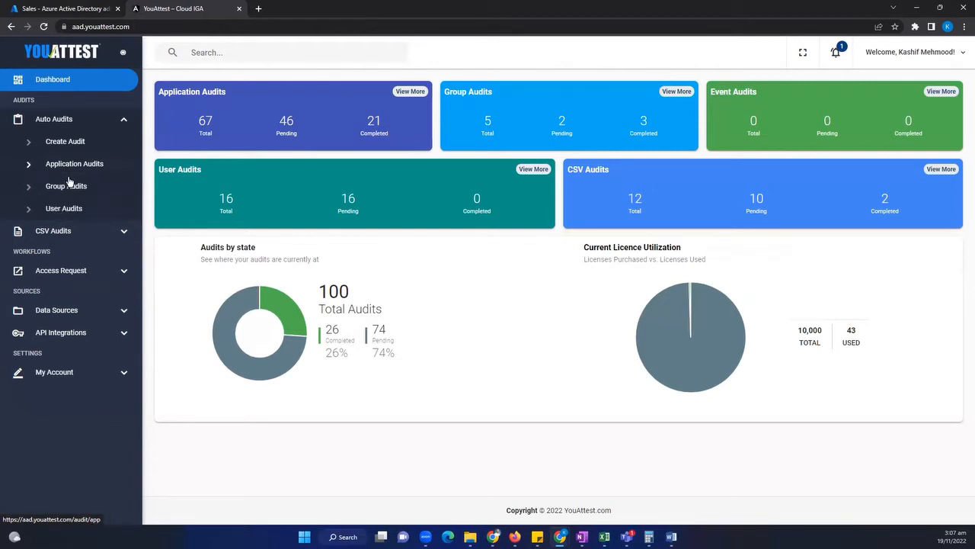
# - Fill in a new group audit with API source AAD, name K3, due date 11/30/2022 and the Sales ( Business Development ) group
pyautogui.click(67, 188)
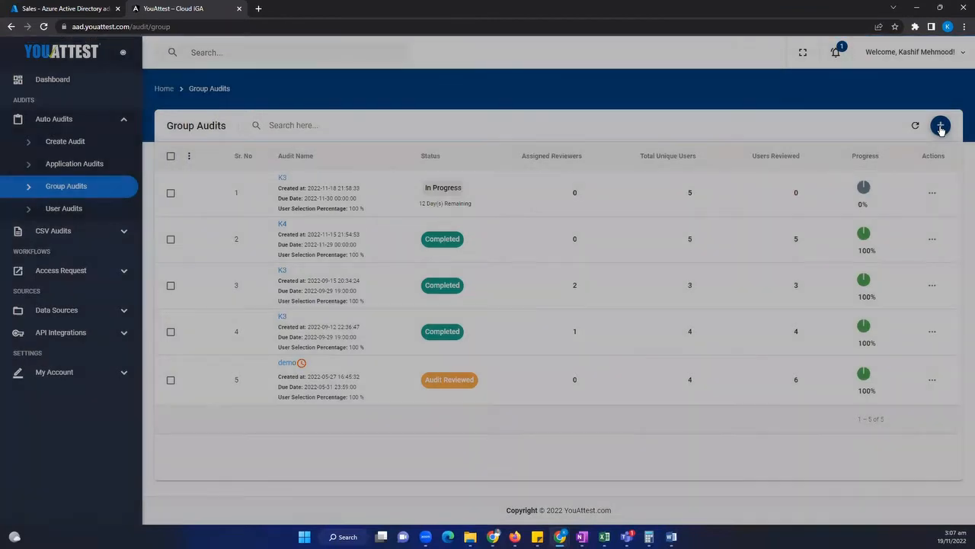
pyautogui.click(943, 128)
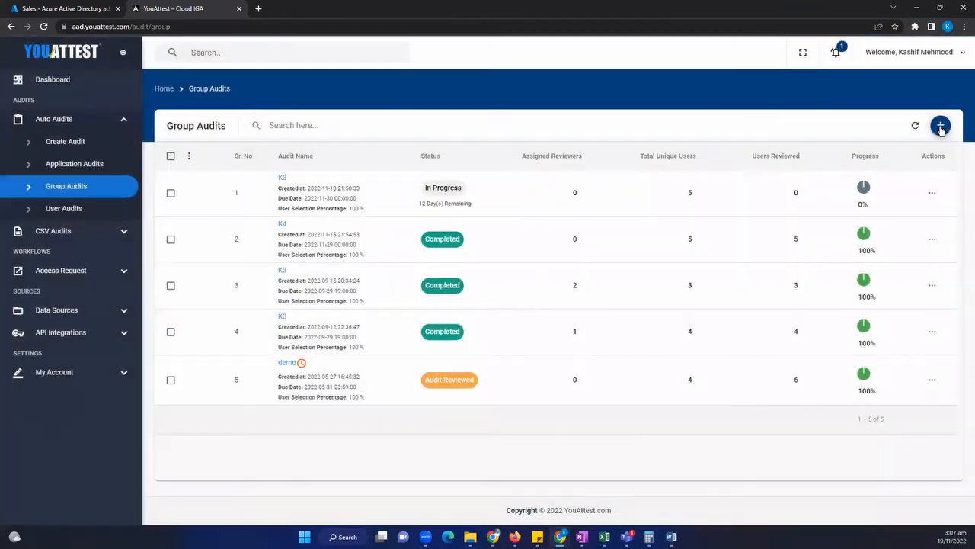
pyautogui.click(499, 211)
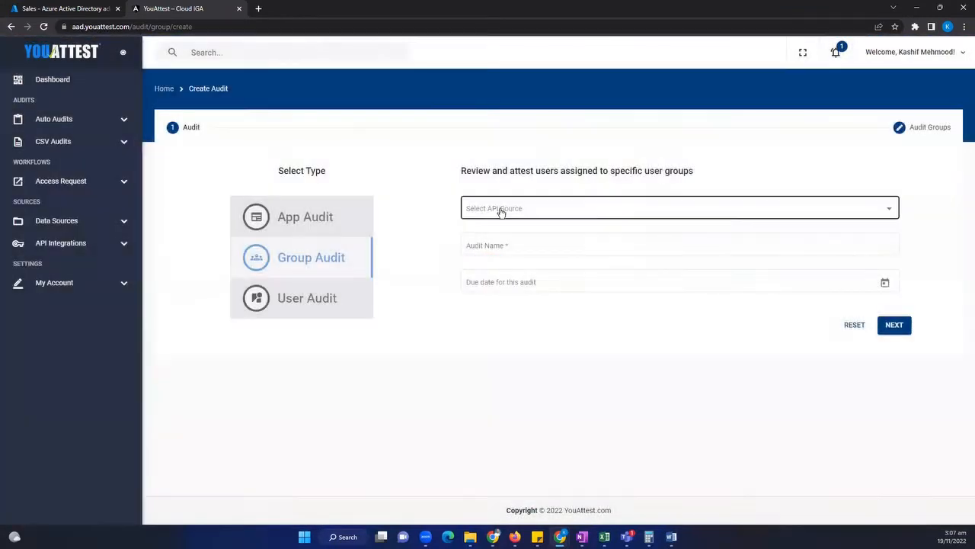
pyautogui.click(486, 233)
pyautogui.click(489, 246)
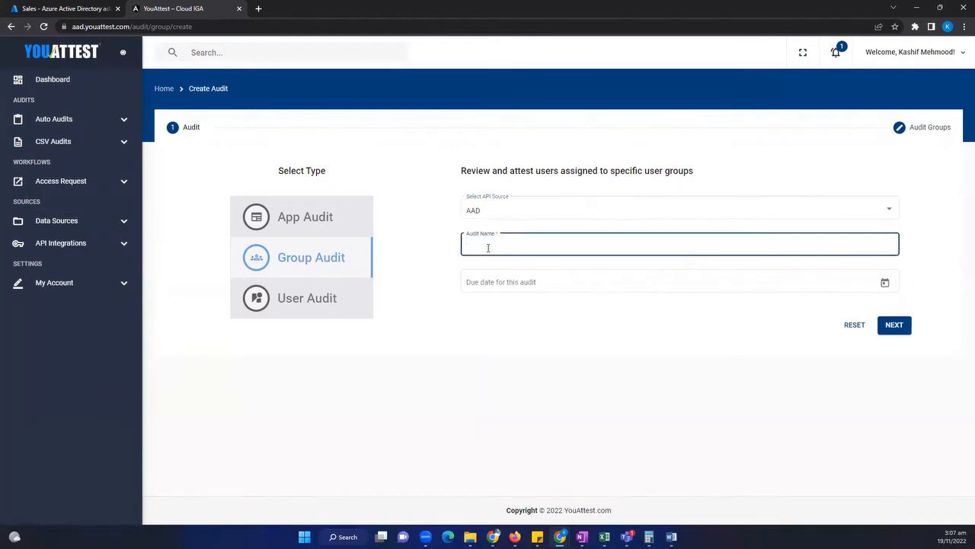
pyautogui.write('K3')
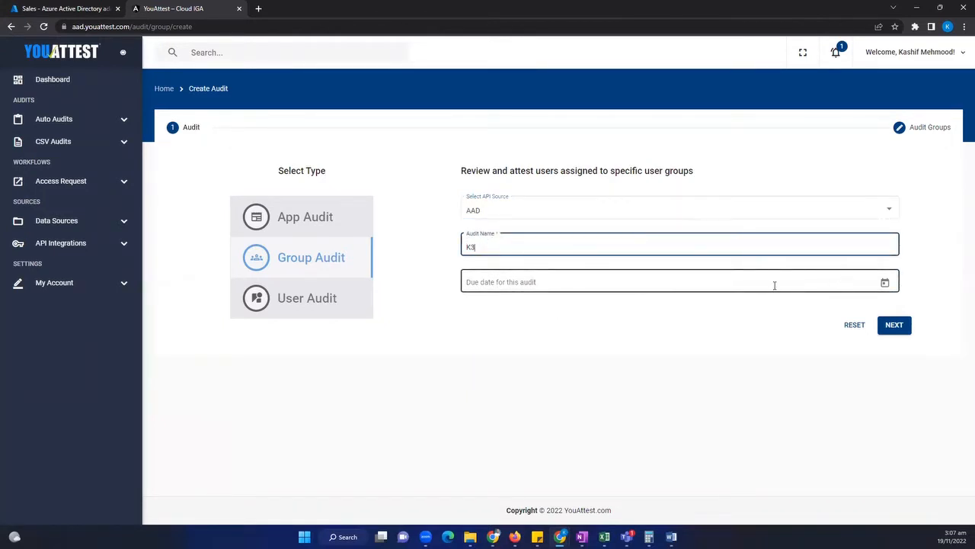
pyautogui.click(541, 282)
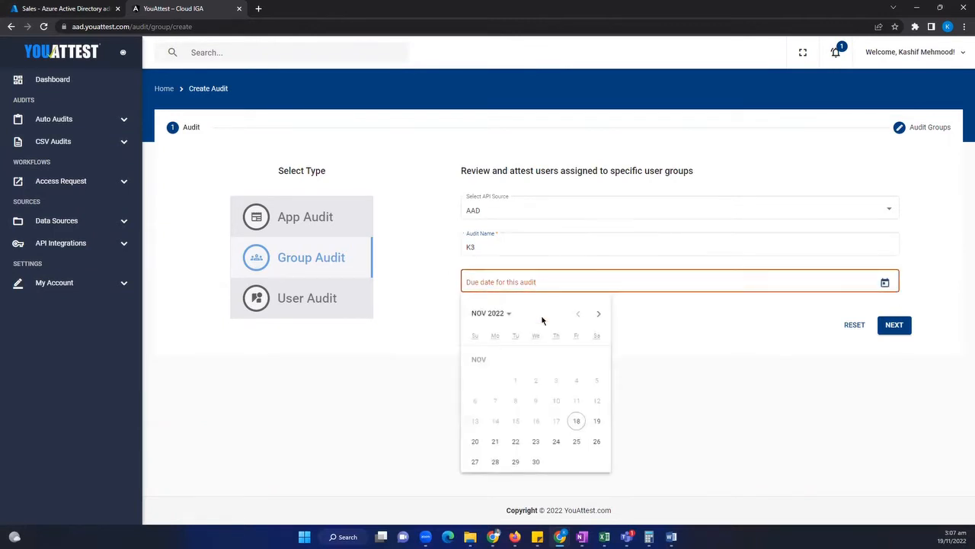
pyautogui.click(535, 462)
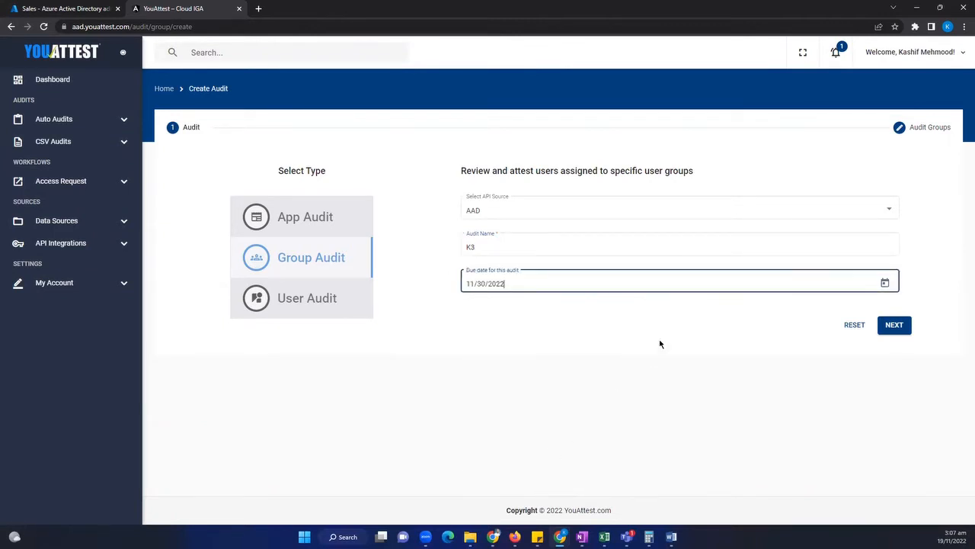
pyautogui.click(899, 328)
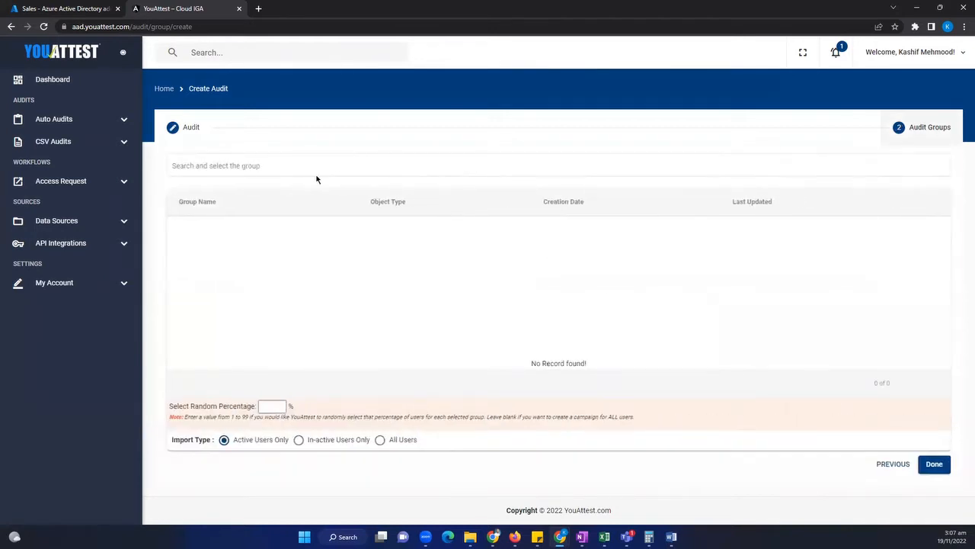
pyautogui.click(289, 166)
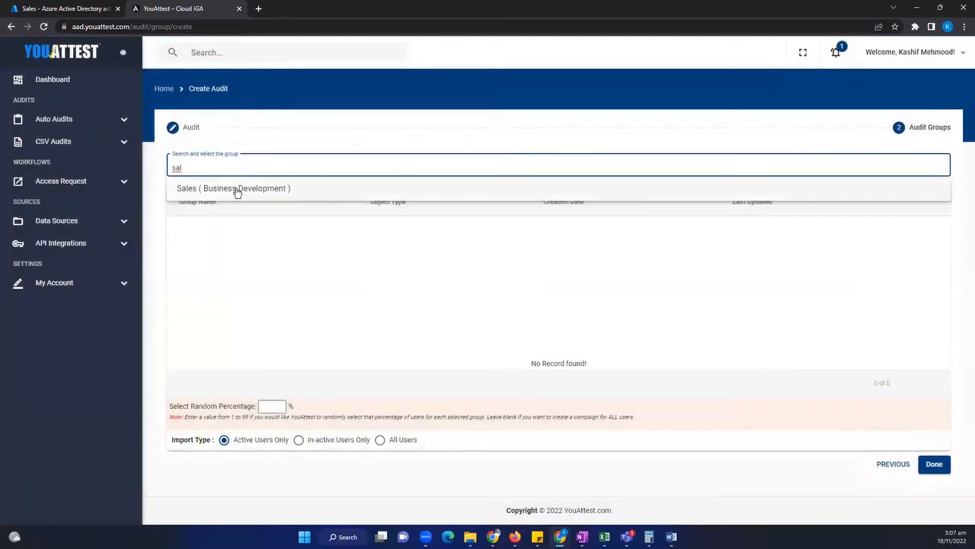
pyautogui.click(237, 189)
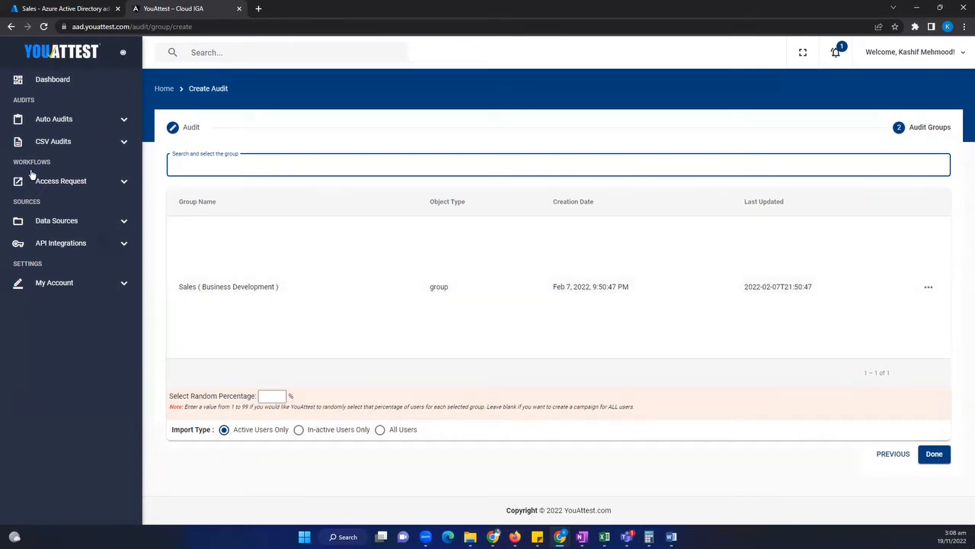
# - Open the group audits list and check the Sales group's members in the Azure Active Directory admin center
pyautogui.click(52, 120)
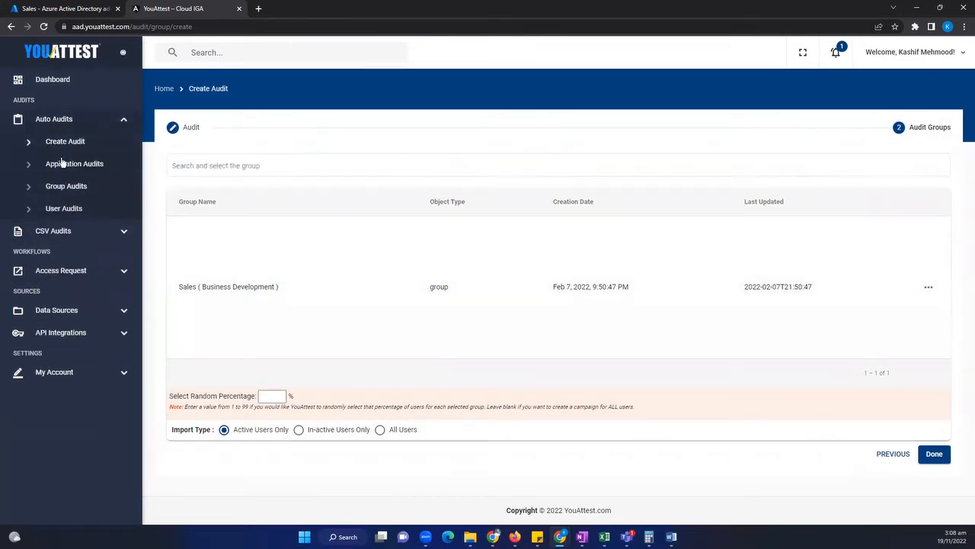
pyautogui.click(65, 187)
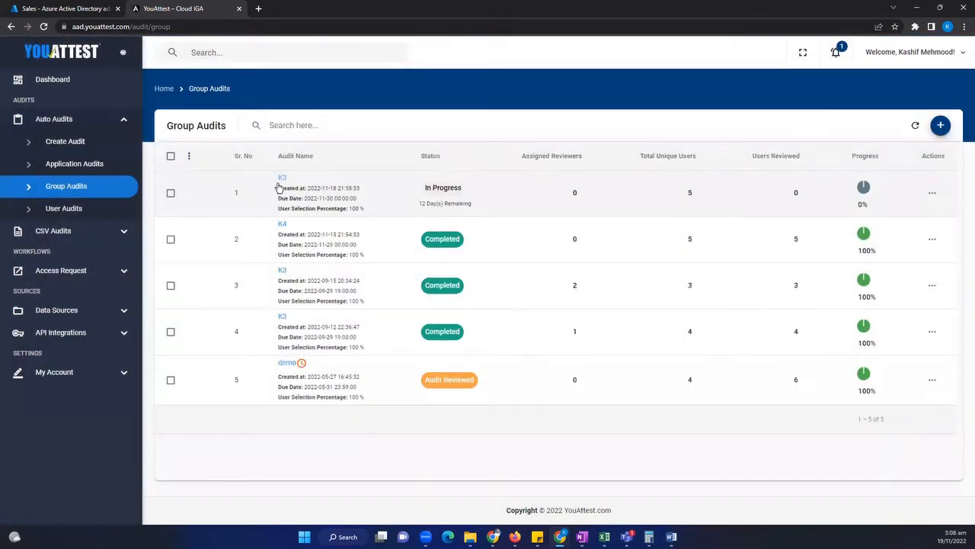
pyautogui.click(70, 10)
pyautogui.moveTo(145, 82); pyautogui.dragTo(242, 85)
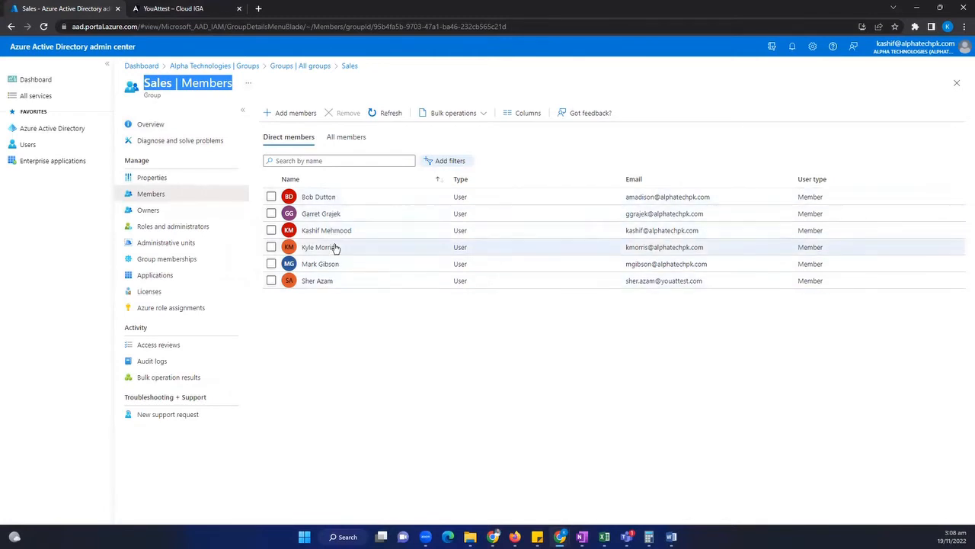
pyautogui.click(175, 8)
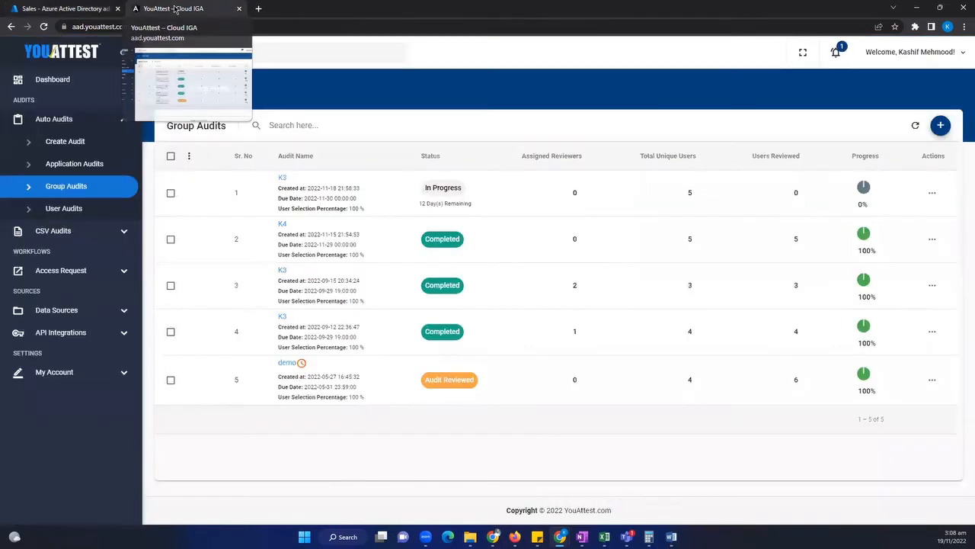
# - Open the in-progress K3 audit and compare its users with the Sales group's members in Azure Active Directory
pyautogui.click(282, 180)
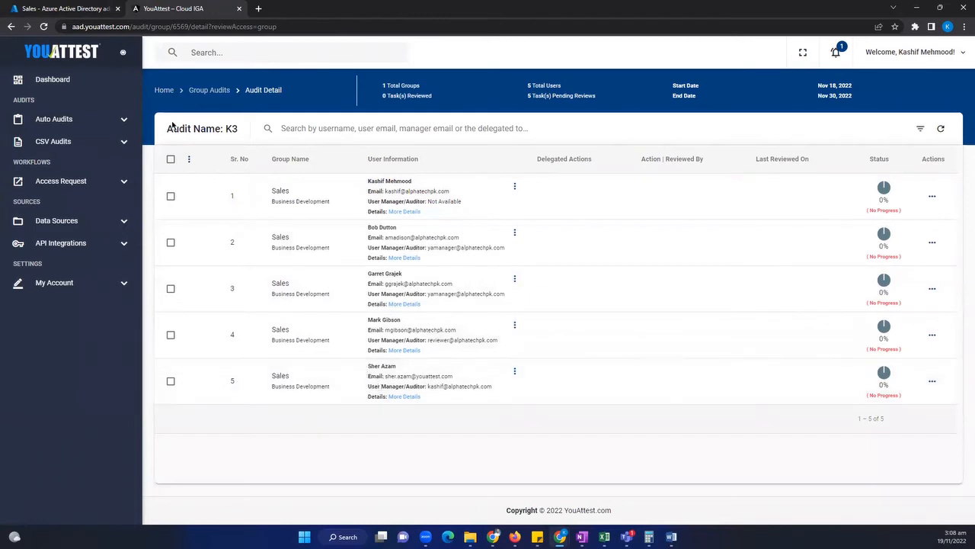
pyautogui.click(65, 10)
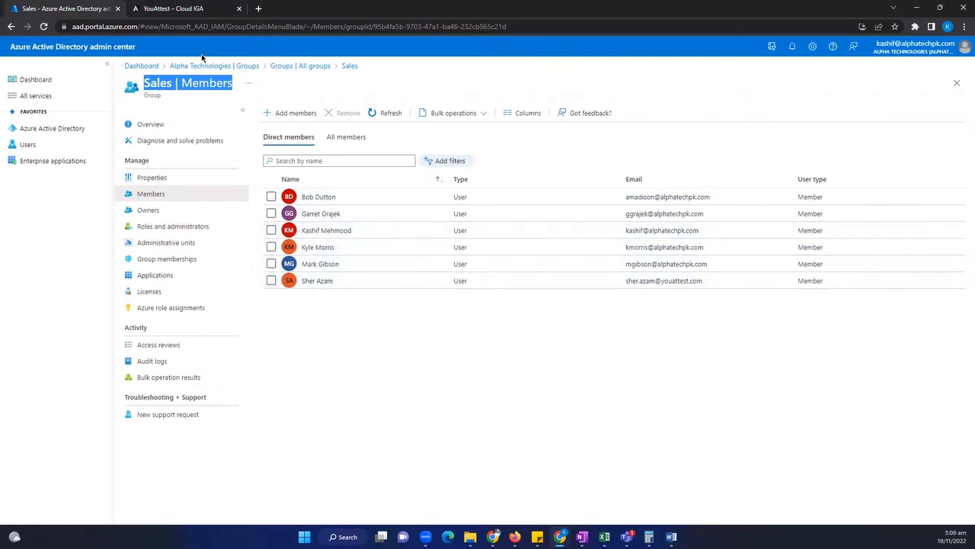
pyautogui.click(174, 9)
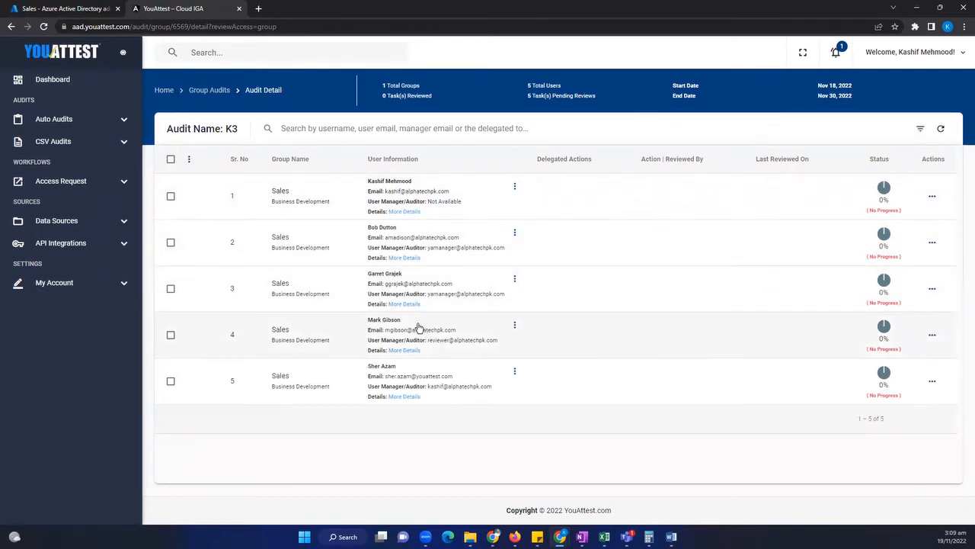
# - Delegate the review of the second user in the K3 audit to the Reviewer account
pyautogui.click(188, 162)
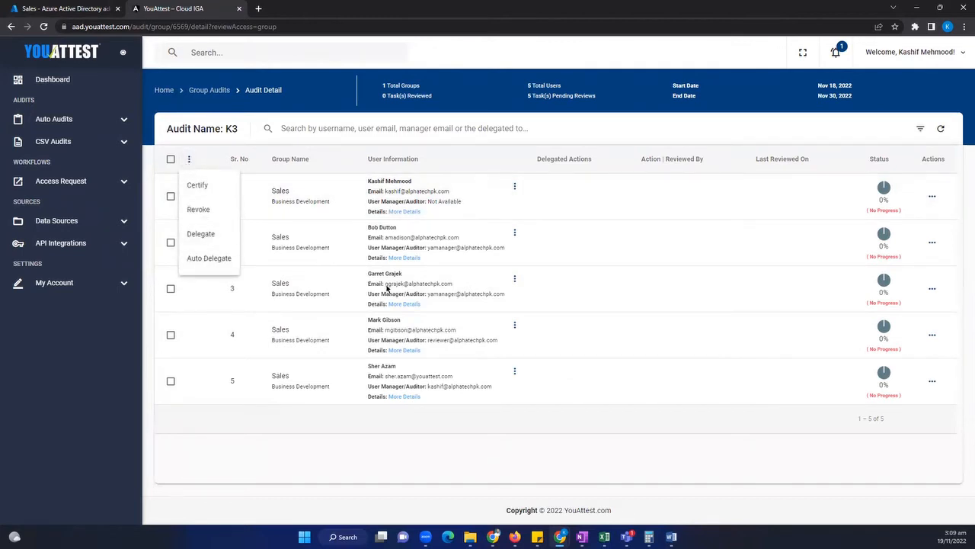
pyautogui.click(625, 199)
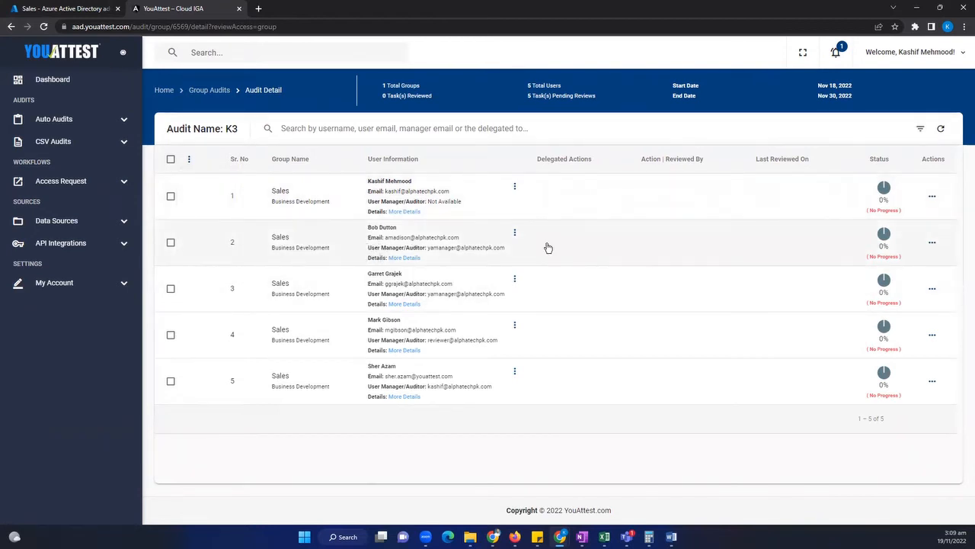
pyautogui.click(933, 242)
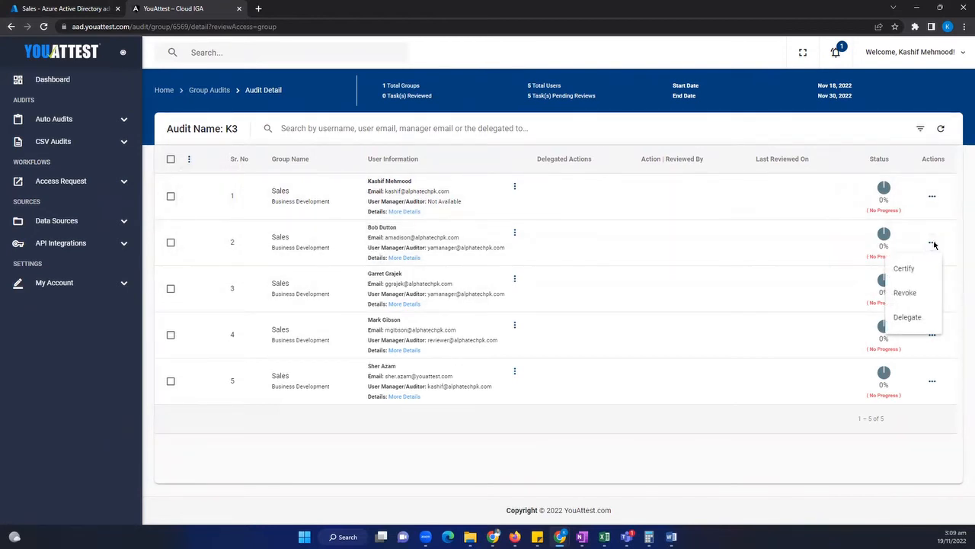
pyautogui.click(907, 317)
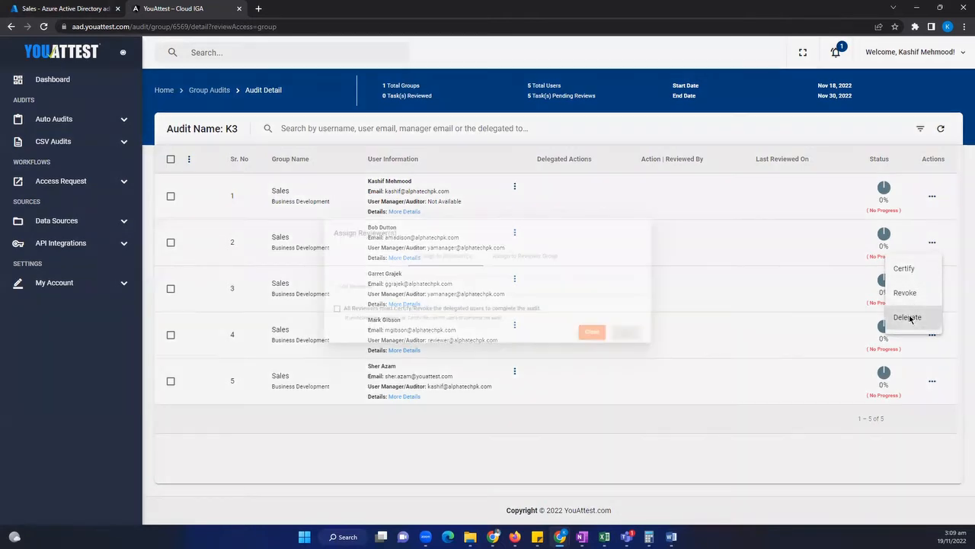
pyautogui.click(361, 286)
pyautogui.write('revi')
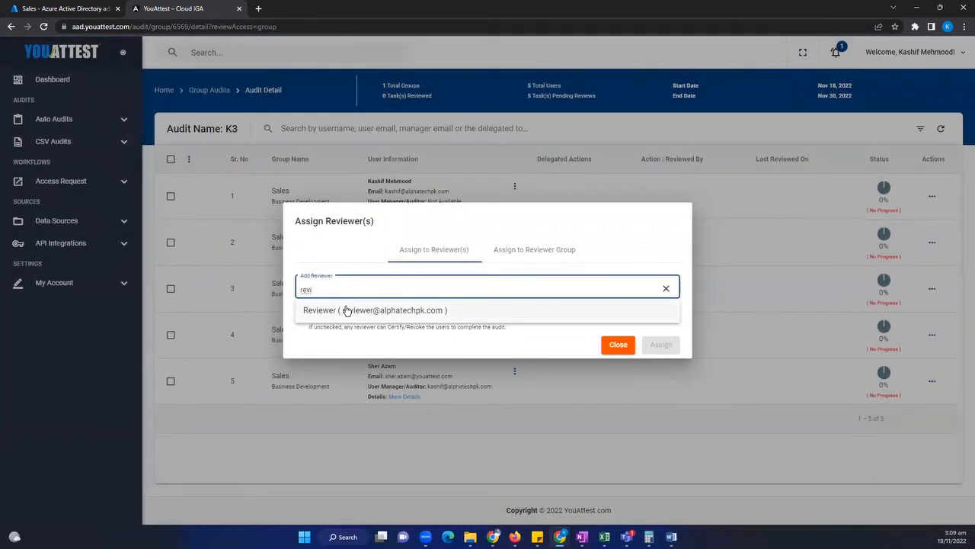
pyautogui.click(346, 310)
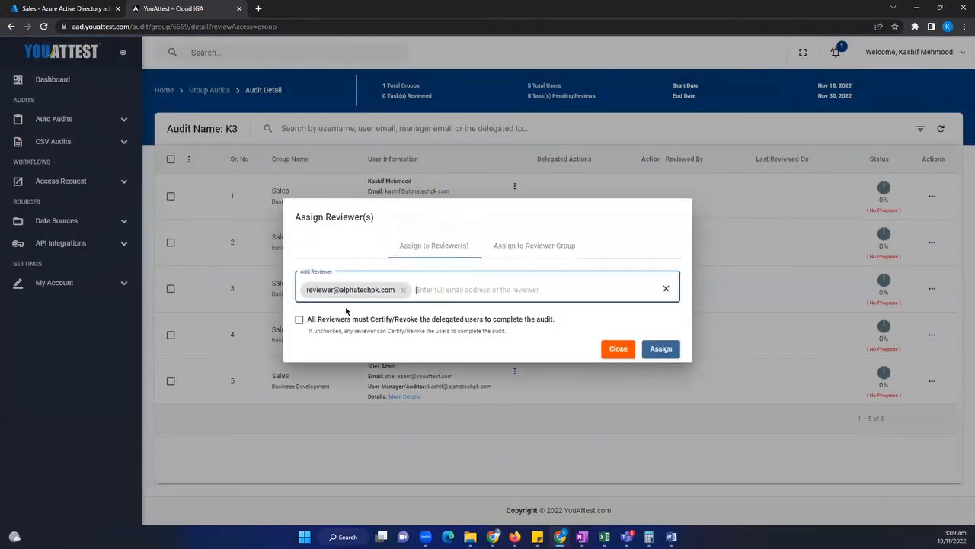
pyautogui.click(658, 353)
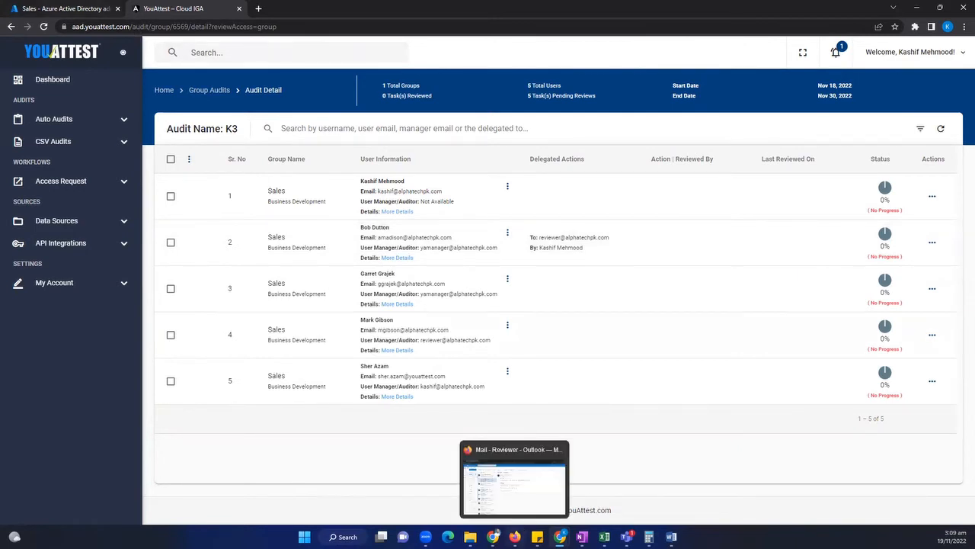
# - Switch to the reviewer's Outlook in Firefox, follow the K3 link in the newest delegation email, and sign in as Reviewer
pyautogui.click(515, 536)
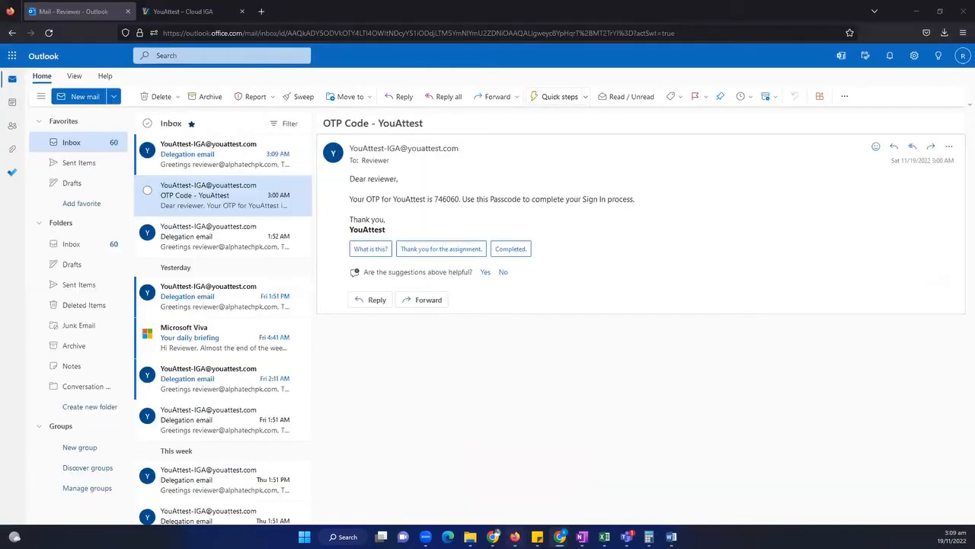
pyautogui.click(198, 152)
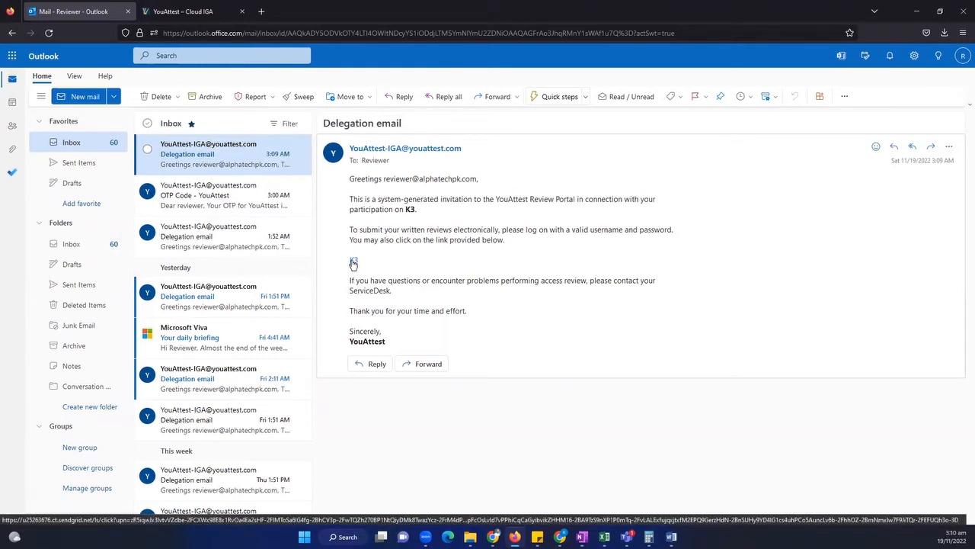
pyautogui.click(352, 263)
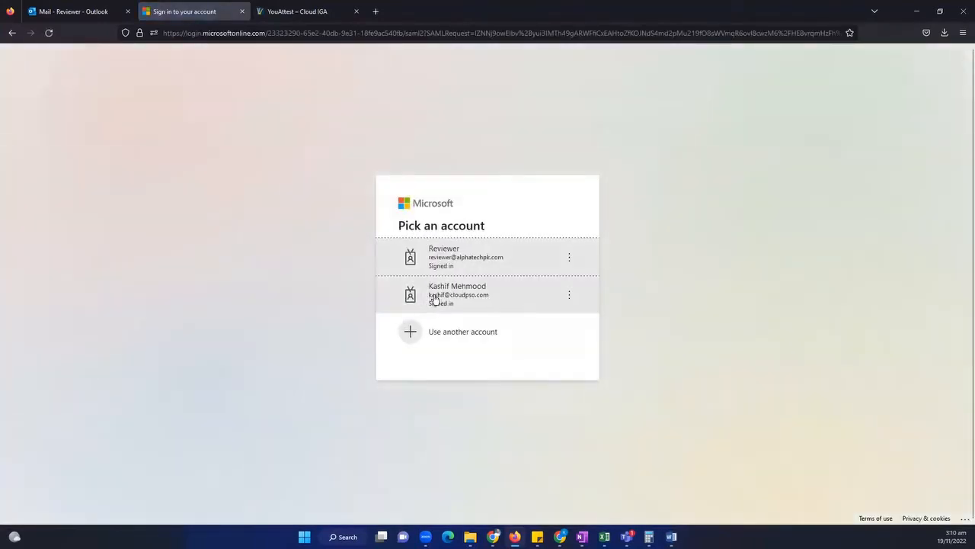
pyautogui.click(453, 250)
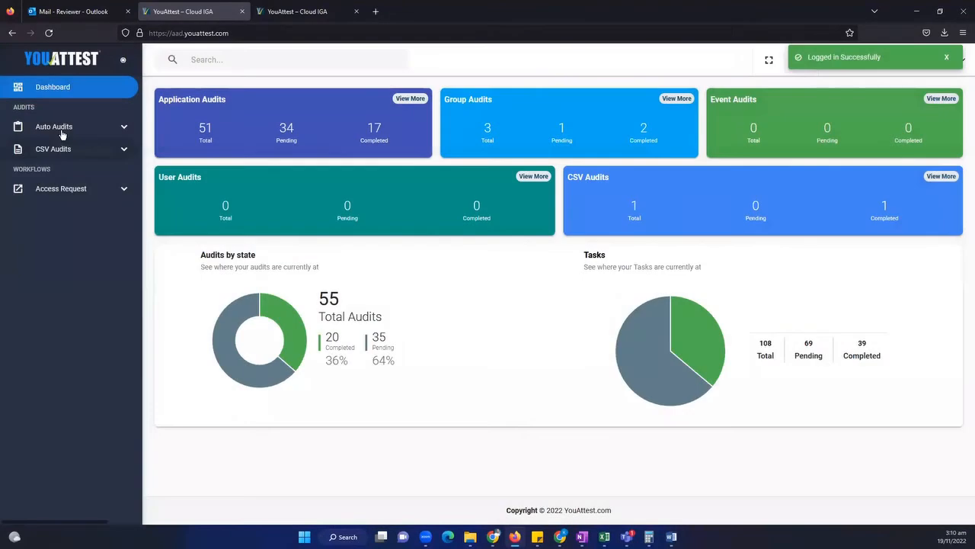
# - Open the in-progress K3 group audit as the reviewer and revoke the delegated user's Sales group access
pyautogui.click(62, 131)
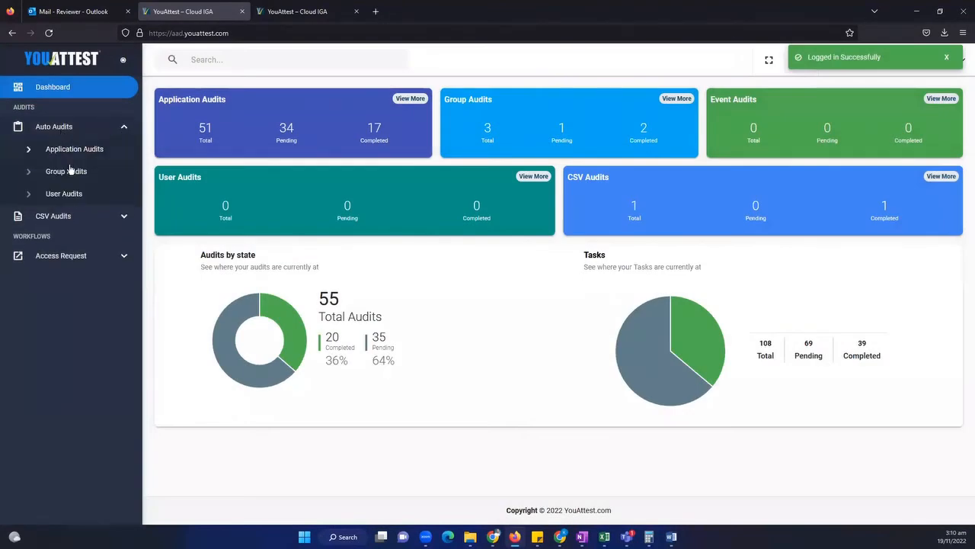
pyautogui.click(69, 174)
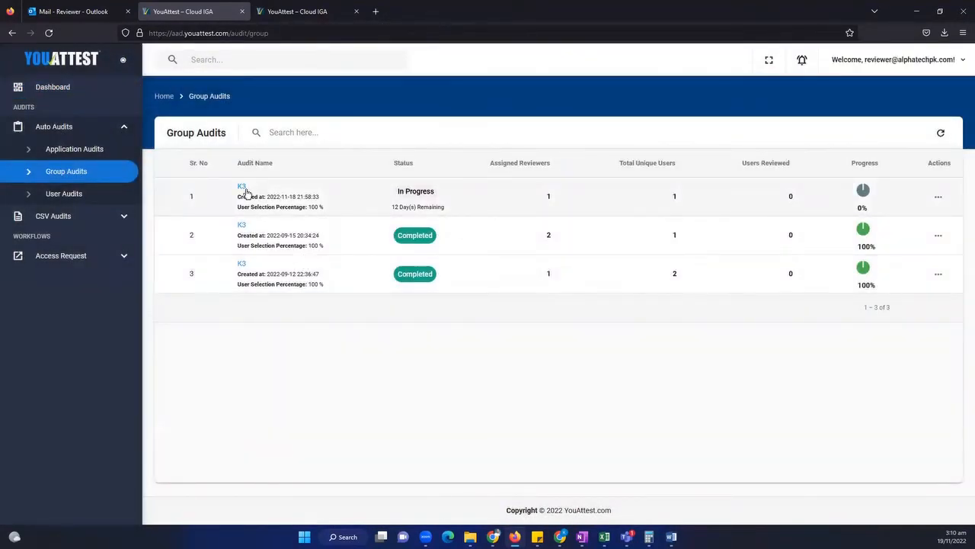
pyautogui.click(246, 191)
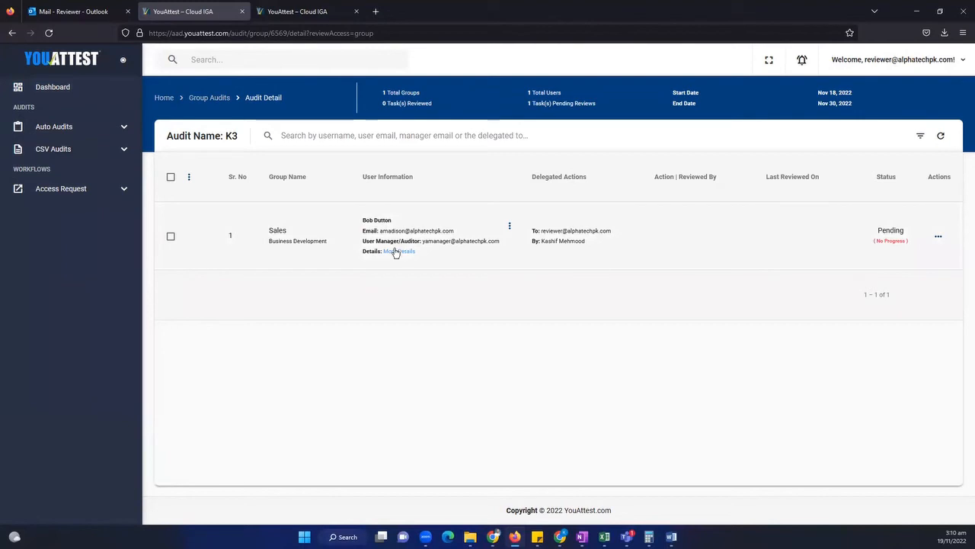
pyautogui.click(939, 239)
pyautogui.click(918, 286)
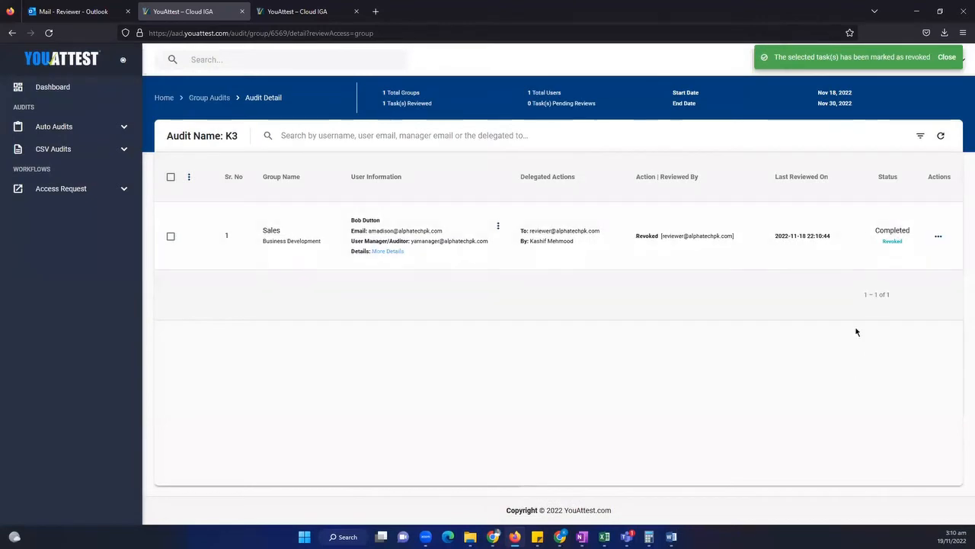
# - Switch to the administrator's YouAttest window in Chrome and refresh the K3 audit details
pyautogui.moveTo(560, 536)
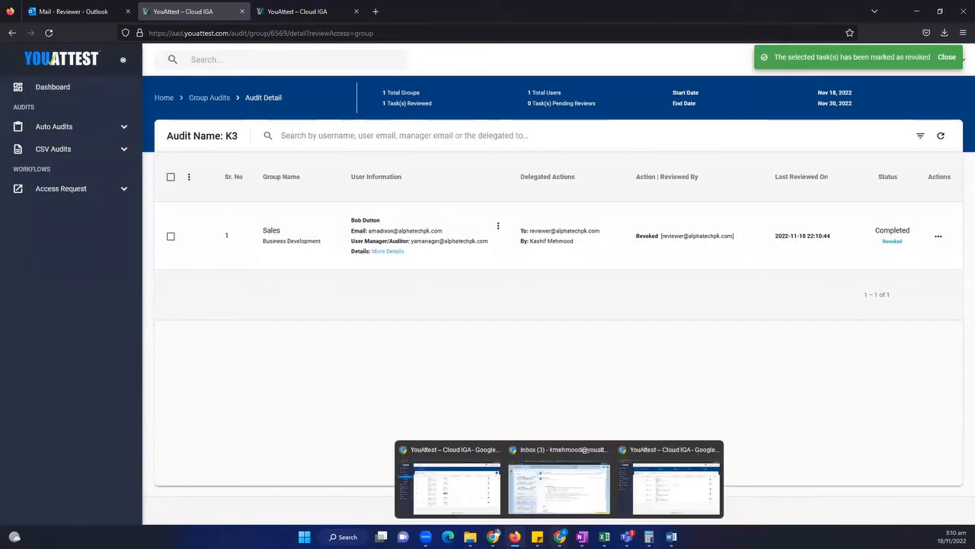
pyautogui.click(665, 491)
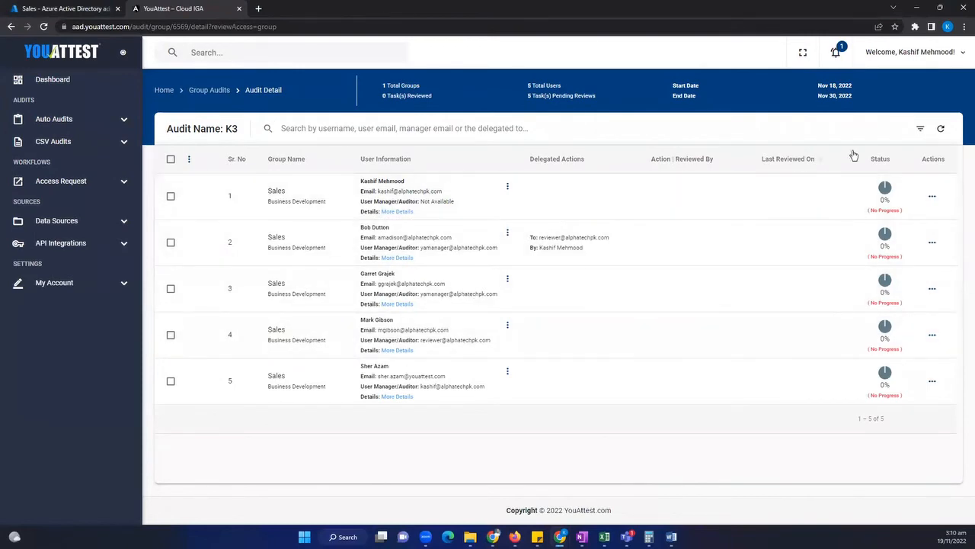
pyautogui.click(941, 132)
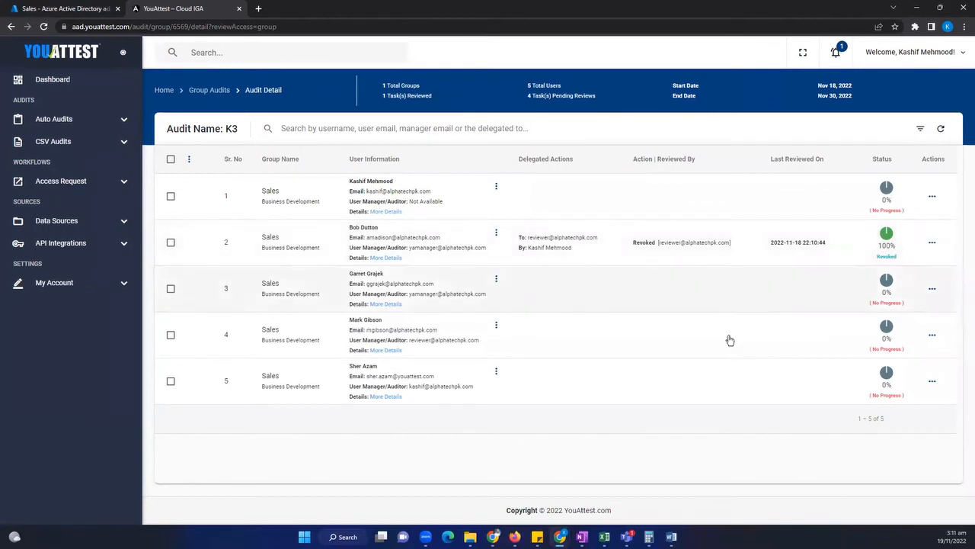
# - Certify the Sales group access of the four unreviewed users in the K3 audit together, leaving out the revoked user
pyautogui.click(171, 198)
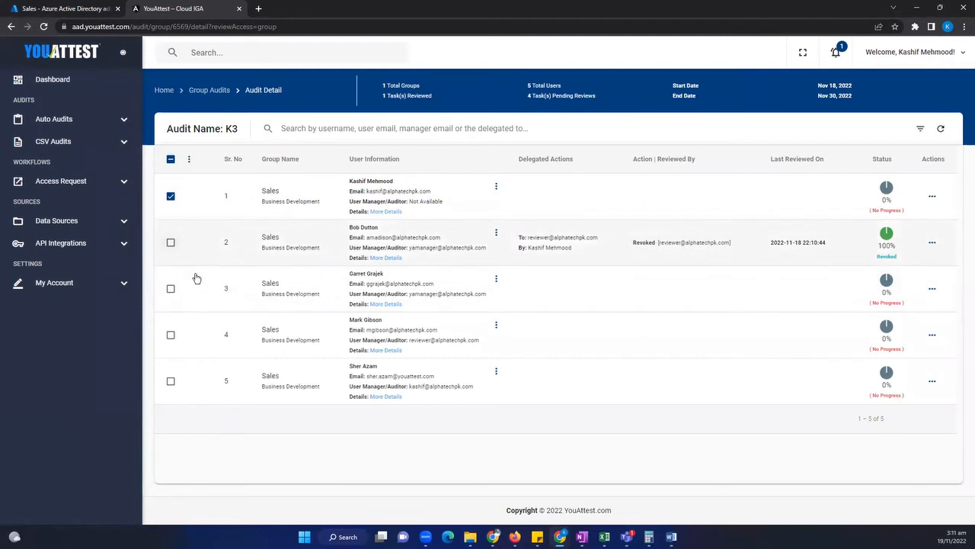
pyautogui.click(171, 288)
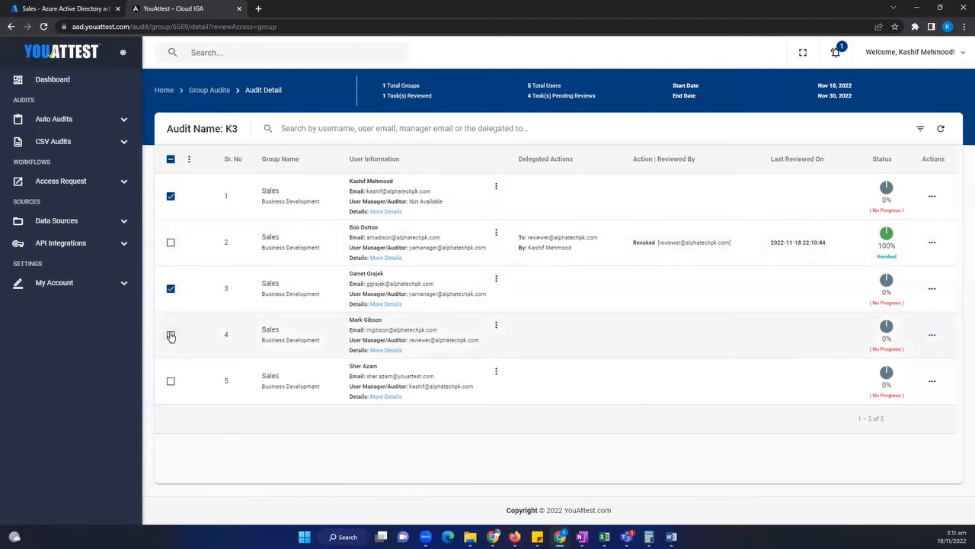
pyautogui.click(170, 335)
pyautogui.click(170, 383)
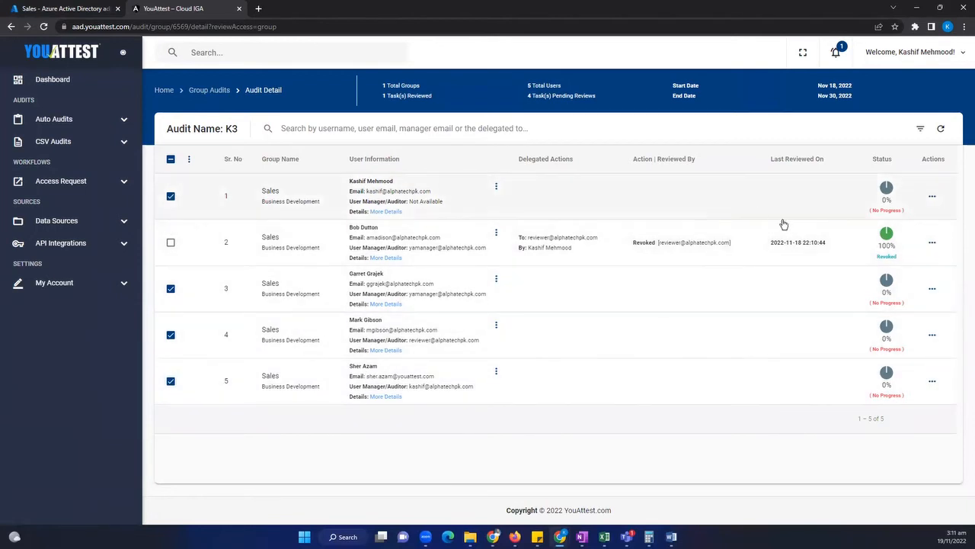
pyautogui.click(189, 158)
pyautogui.click(197, 185)
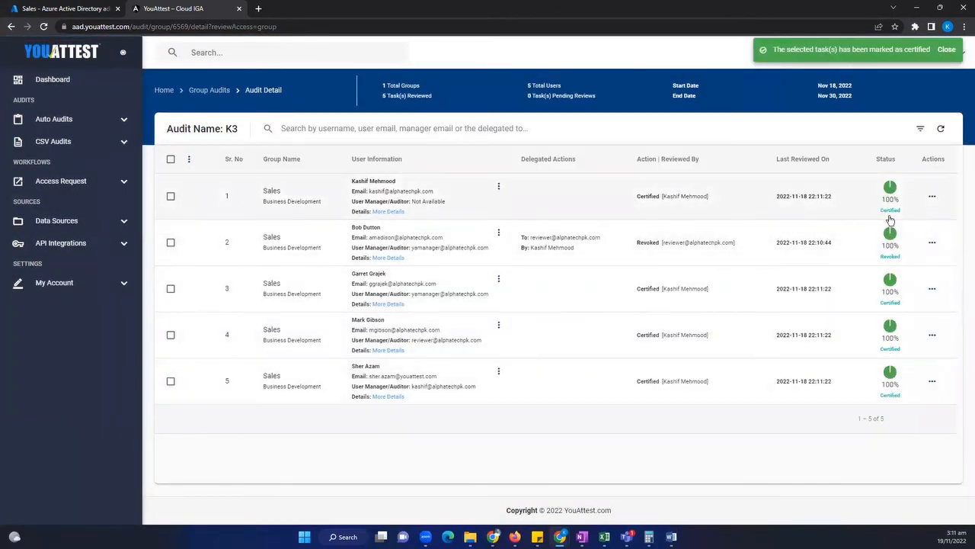
# - Return to the group audits list and mark the newest K3 audit as complete
pyautogui.click(201, 90)
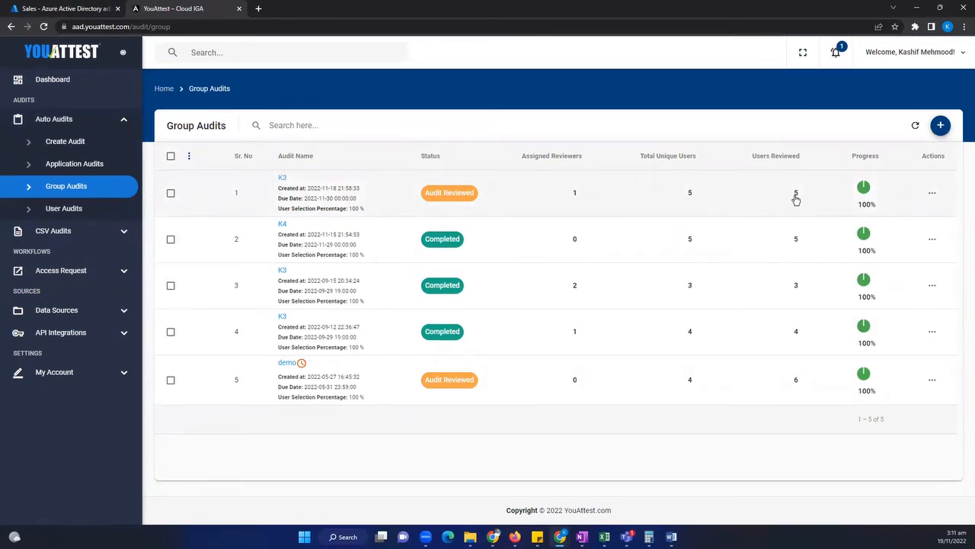
pyautogui.click(932, 195)
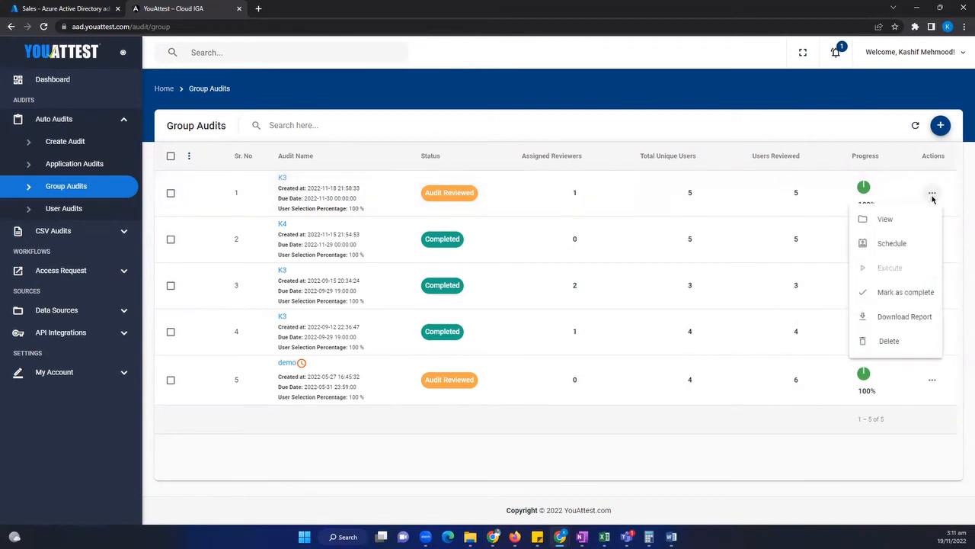
pyautogui.click(906, 299)
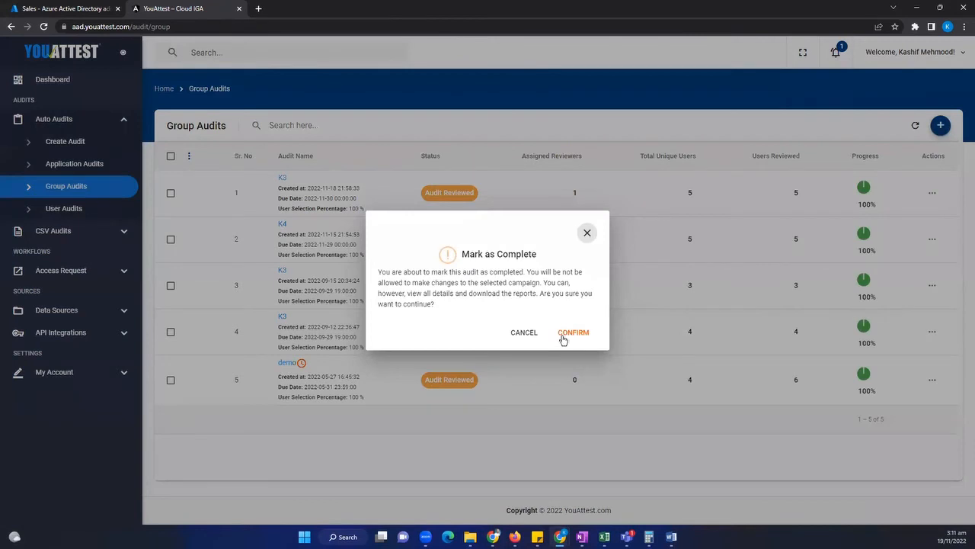
pyautogui.click(571, 333)
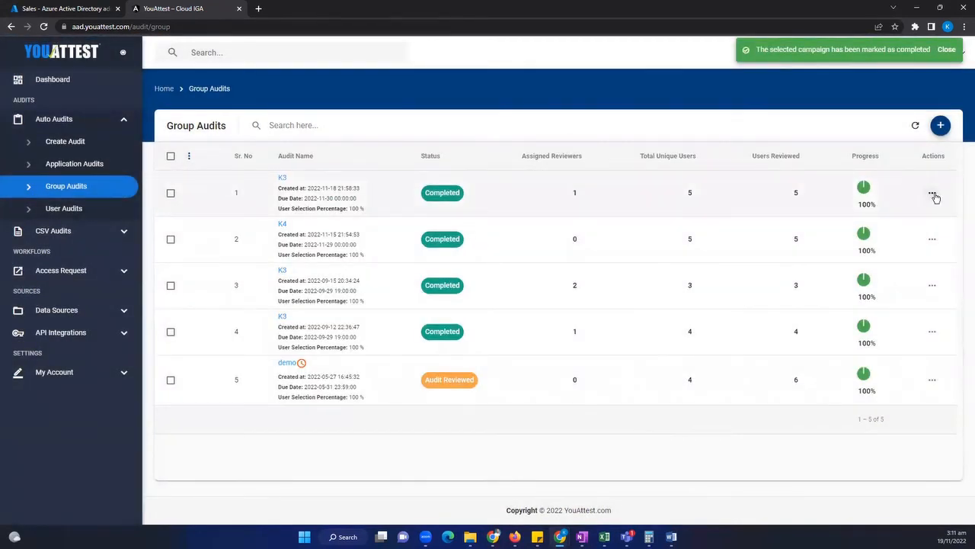
# - Execute the completed newest K3 audit on the Azure instance so revoked users are removed from the Sales group
pyautogui.click(933, 194)
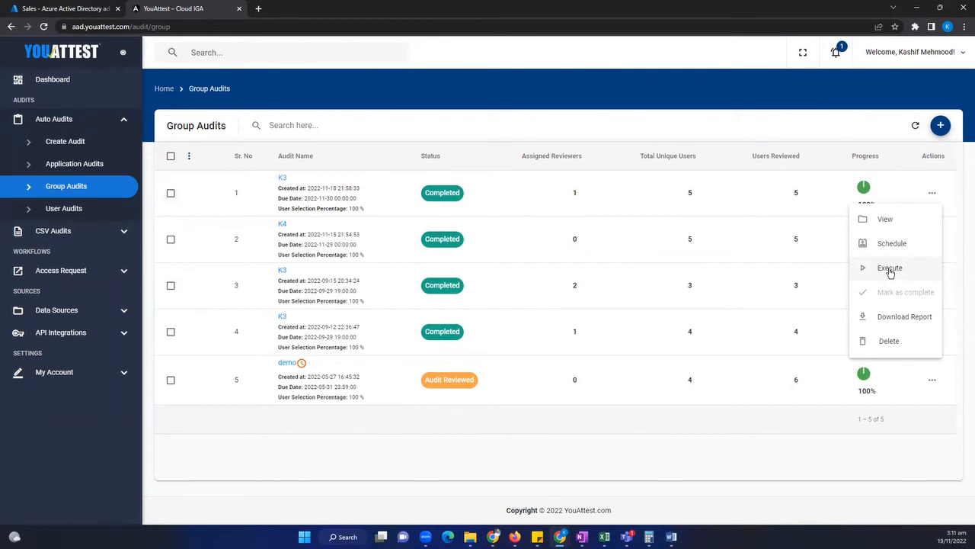
pyautogui.click(890, 269)
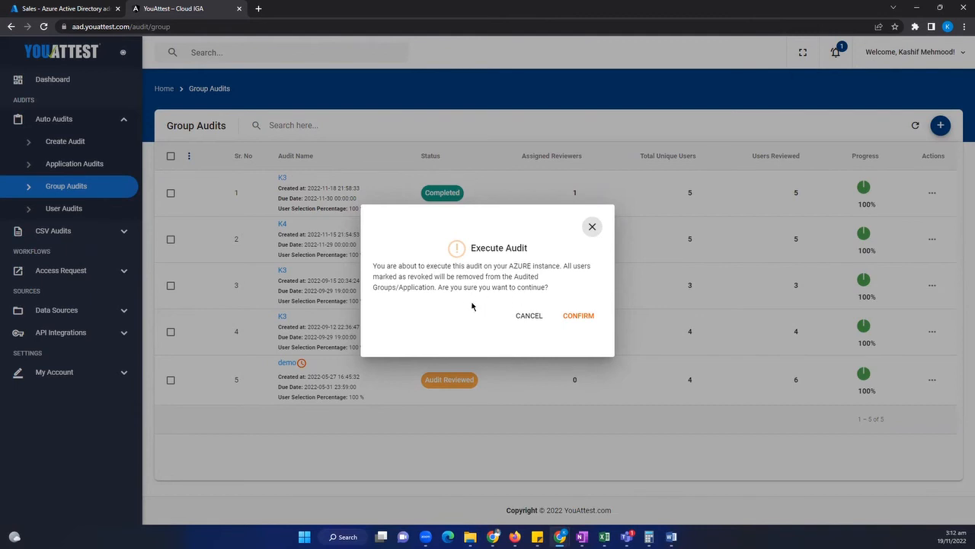
pyautogui.click(580, 316)
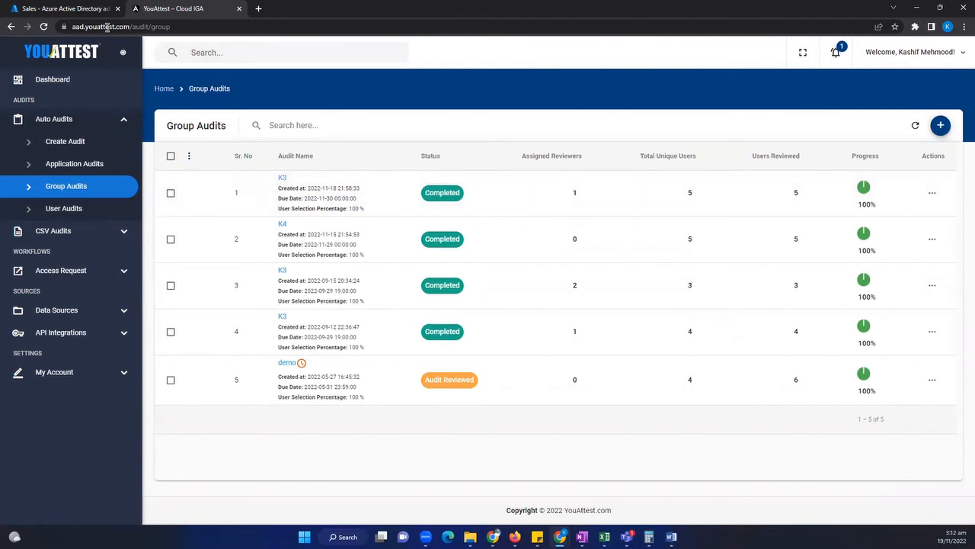
# - Open the Sales group's members in the Azure Active Directory admin center and refresh the list to check the revoked user's membership
pyautogui.click(77, 9)
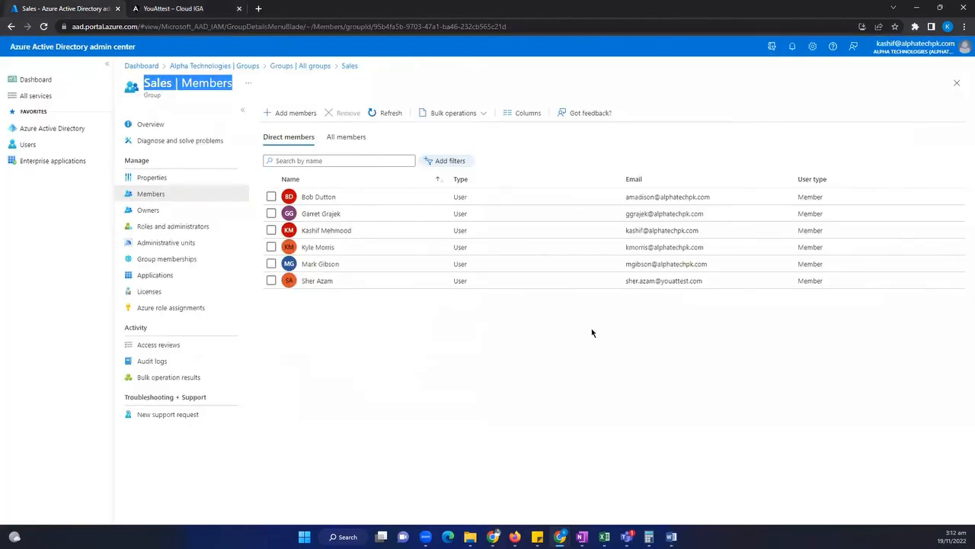
pyautogui.click(62, 130)
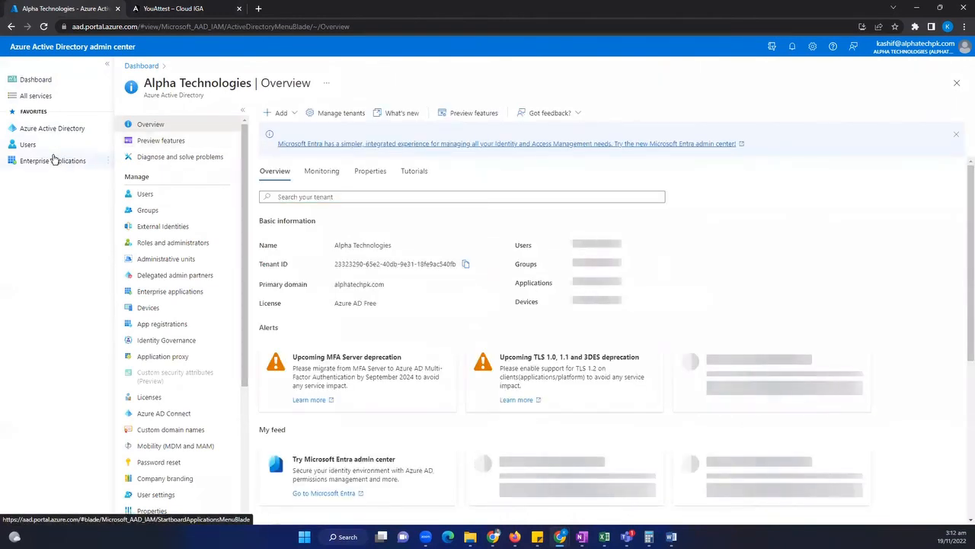
pyautogui.click(150, 211)
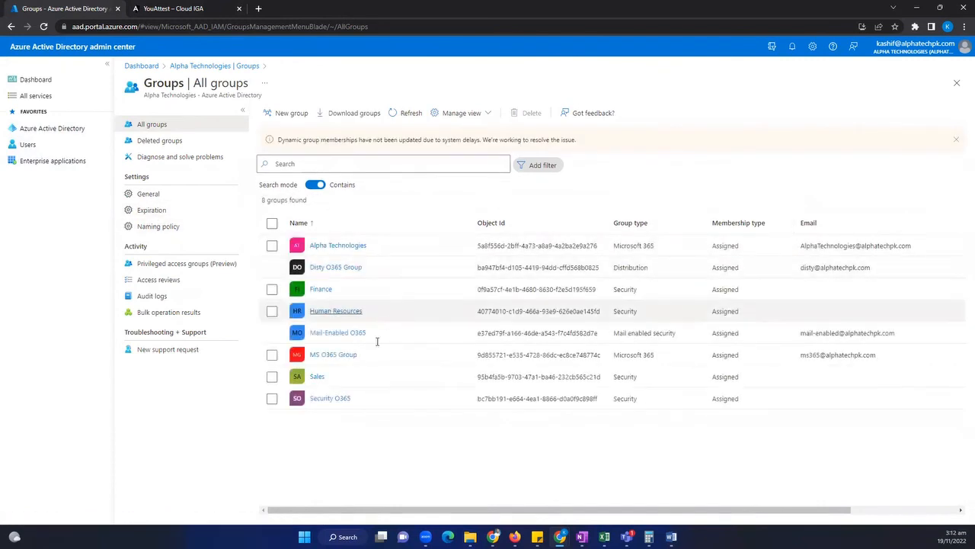
pyautogui.click(317, 376)
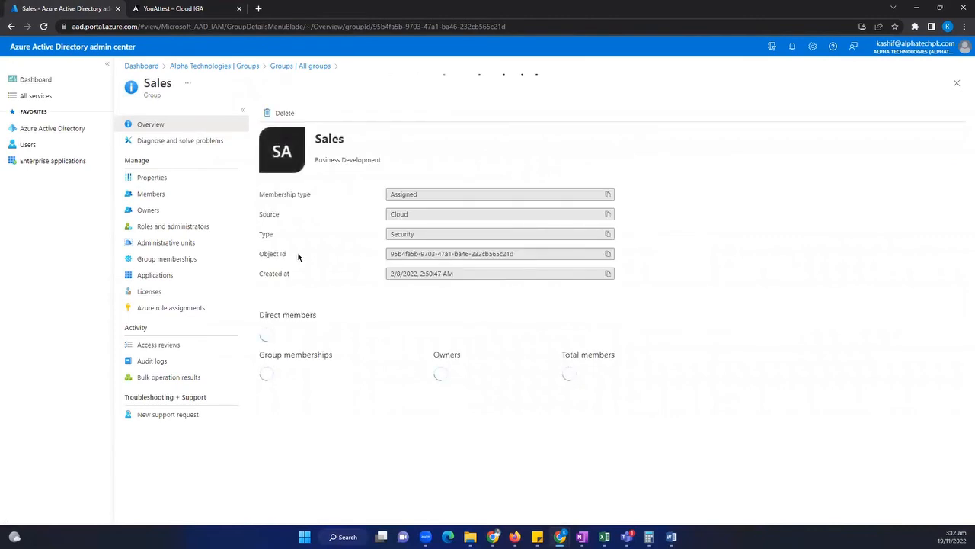
pyautogui.click(151, 195)
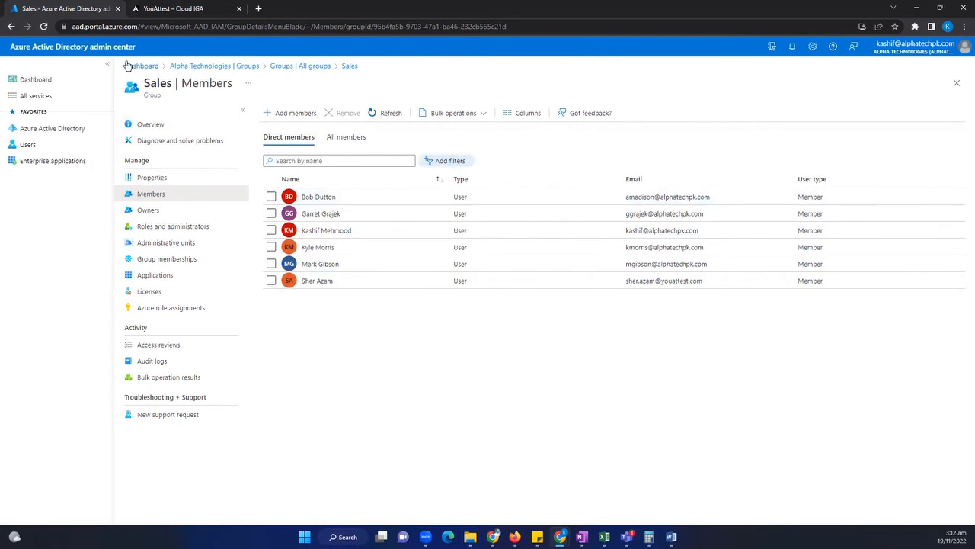
pyautogui.click(371, 113)
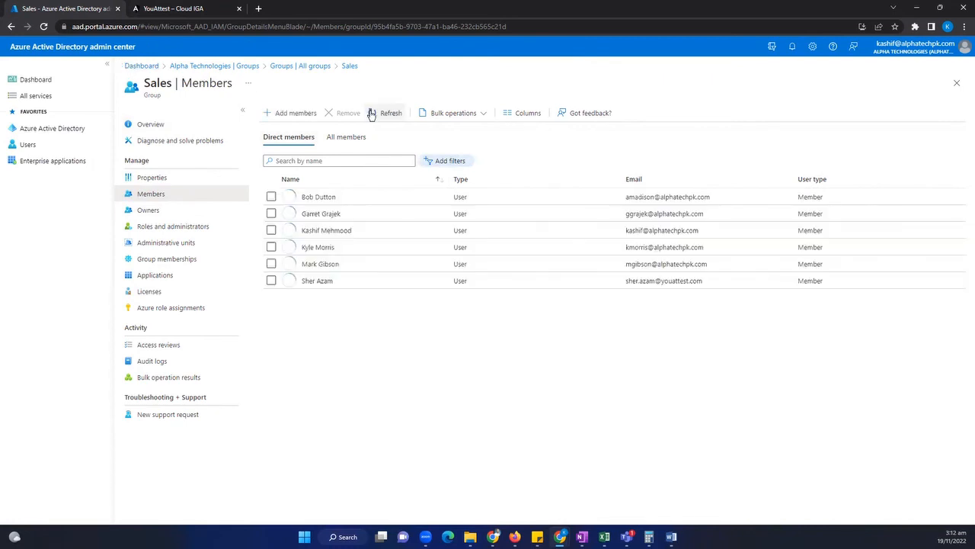
pyautogui.click(371, 113)
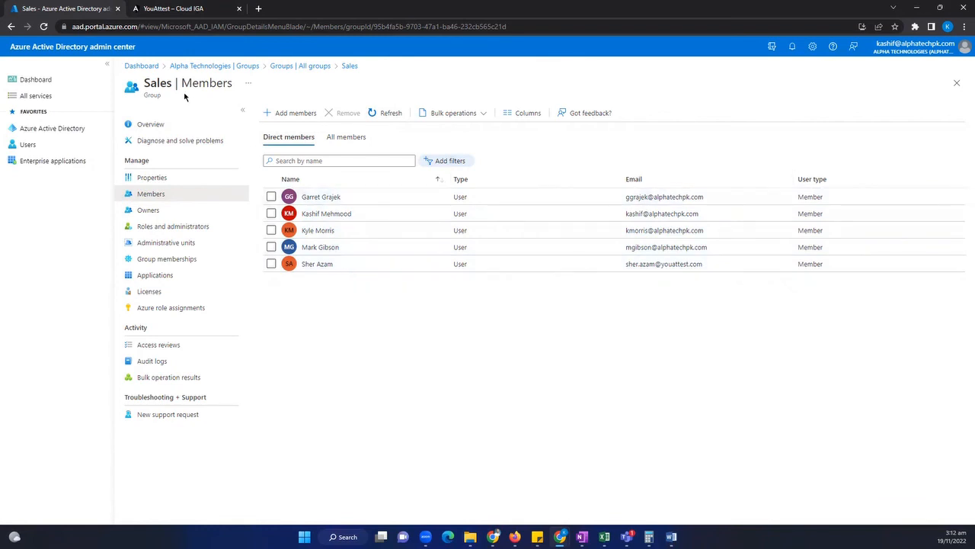
# - Switch back to YouAttest and open the details of the newest completed K3 audit
pyautogui.click(178, 12)
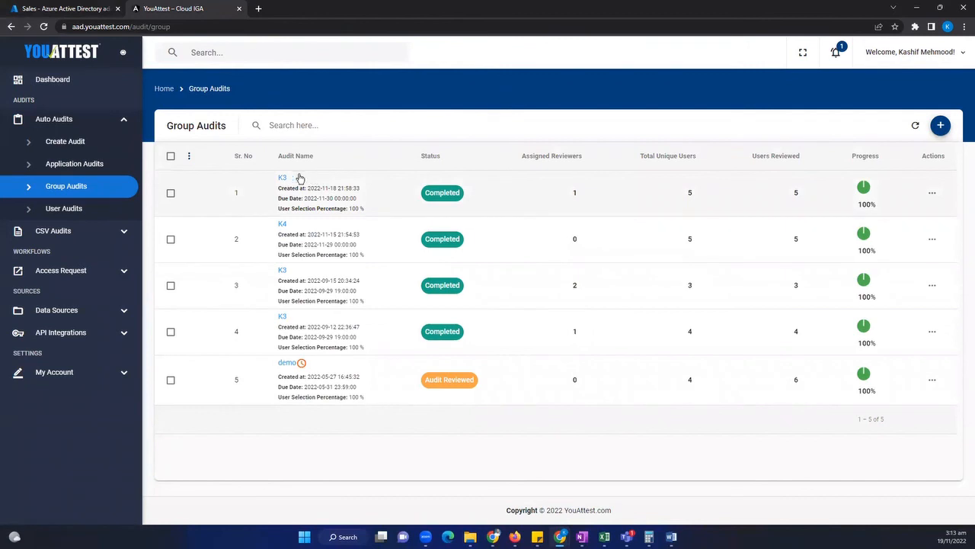
pyautogui.click(282, 179)
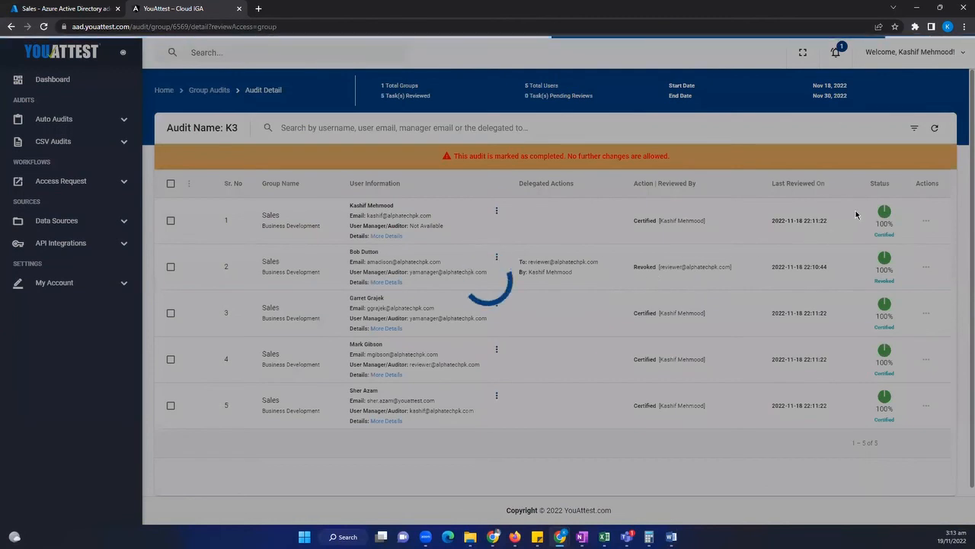